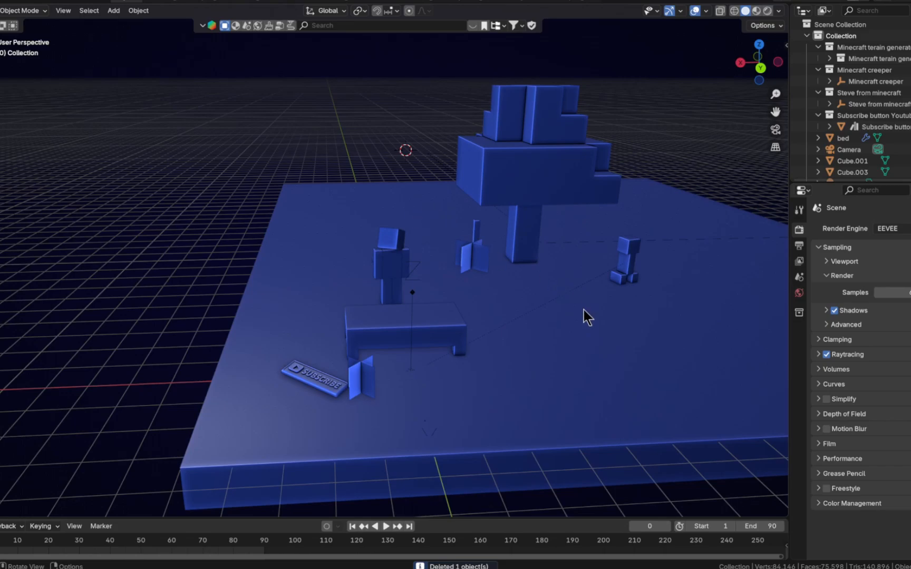
left_click(583, 311)
left_click(514, 196)
left_click(453, 316)
left_click(549, 370)
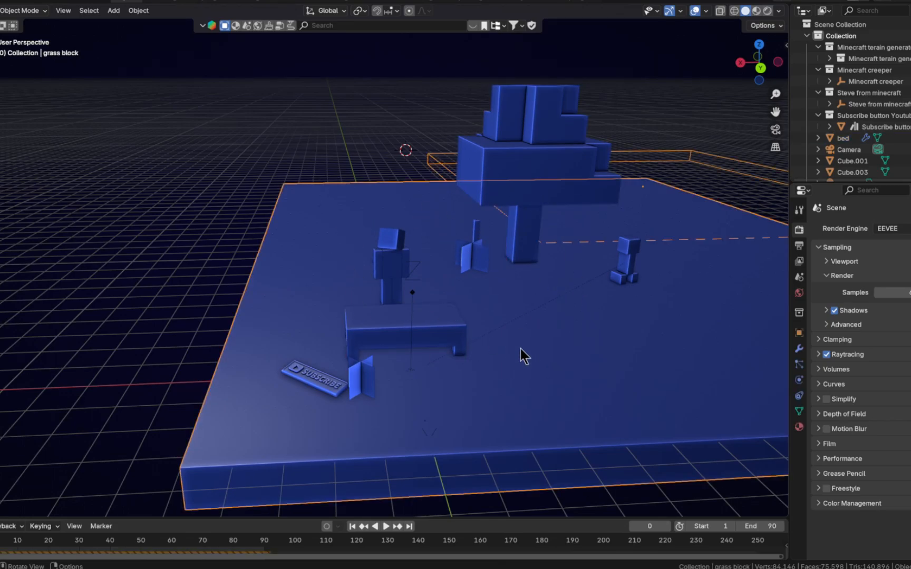
middle_click_drag(520, 349, 578, 354)
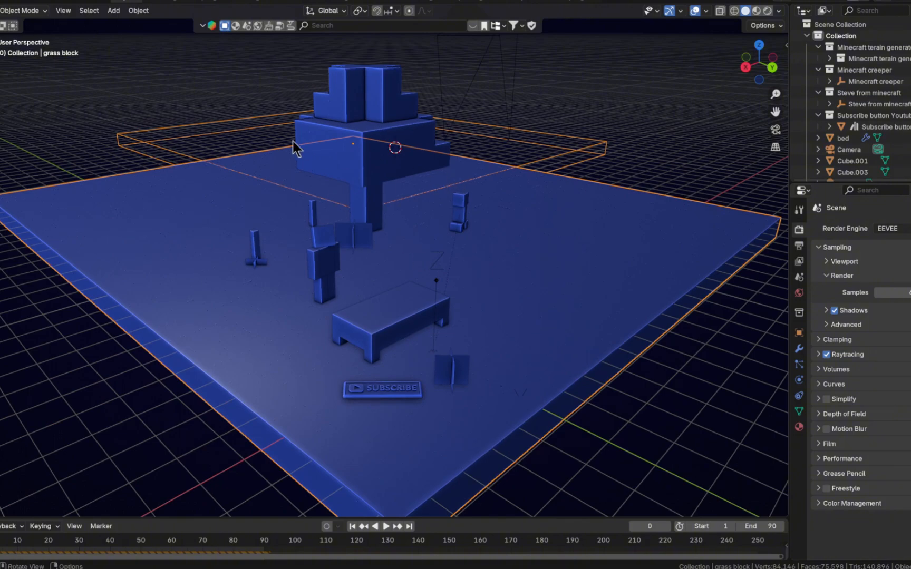
left_click(200, 26)
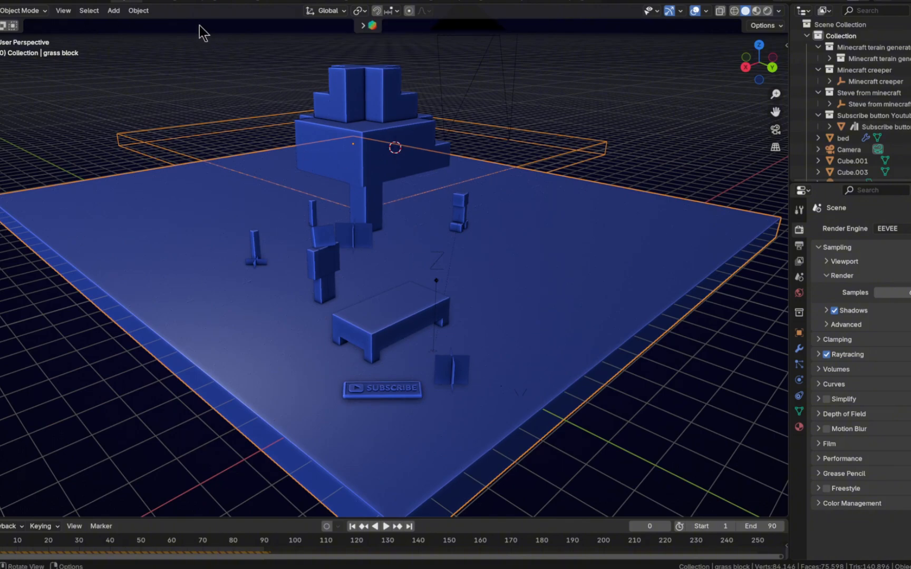
left_click(363, 25)
left_click(324, 25)
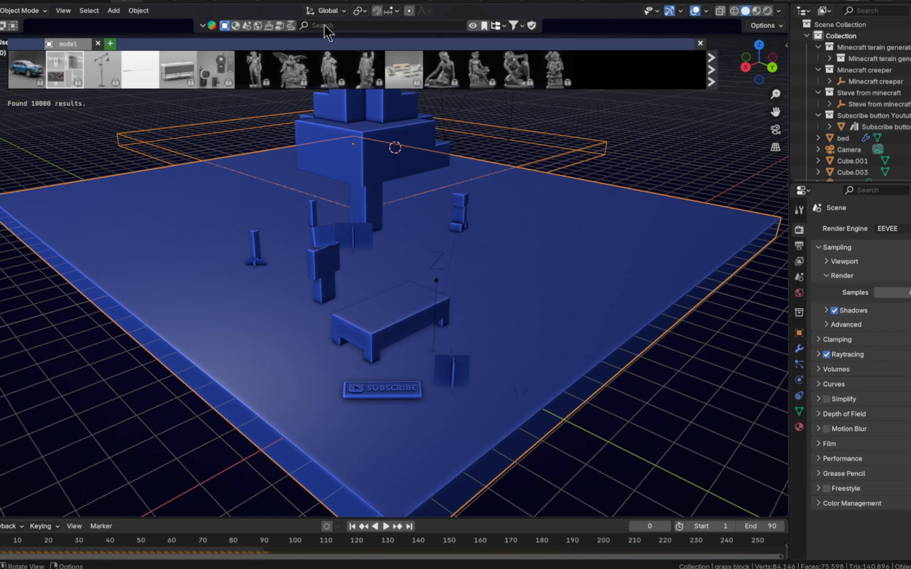
left_click(532, 26)
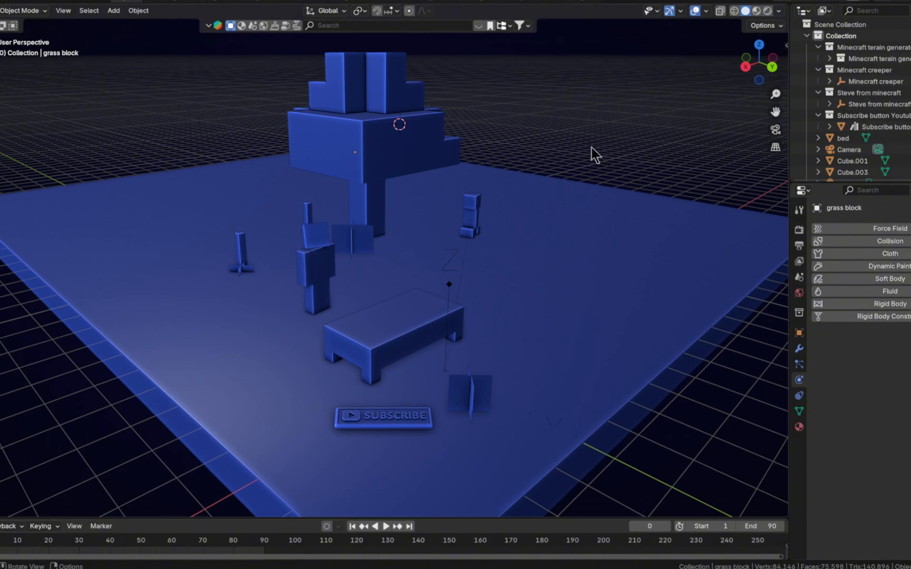
left_click(412, 310)
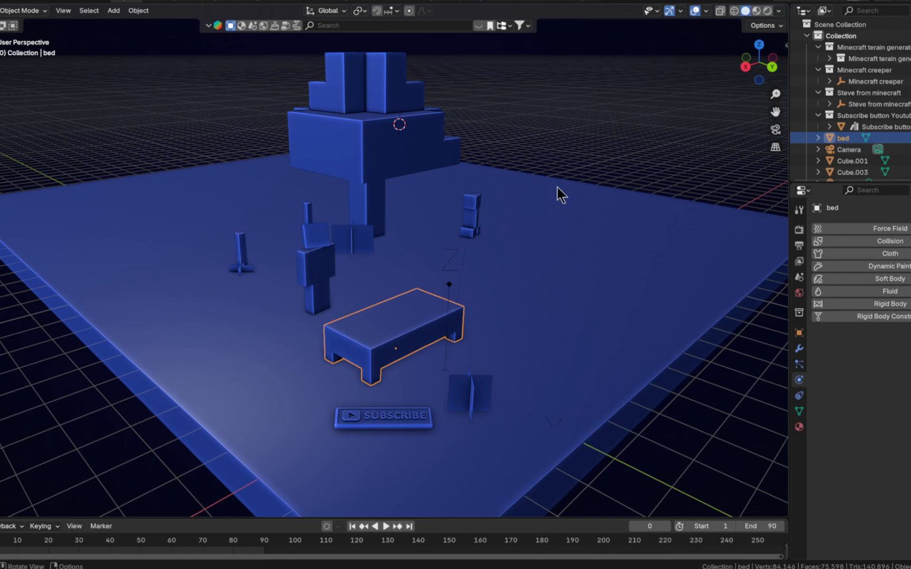
Step: Add a plane mesh at the 3D cursor above the bed
left_click(576, 139)
middle_click_drag(576, 140, 513, 240)
key("shift+a")
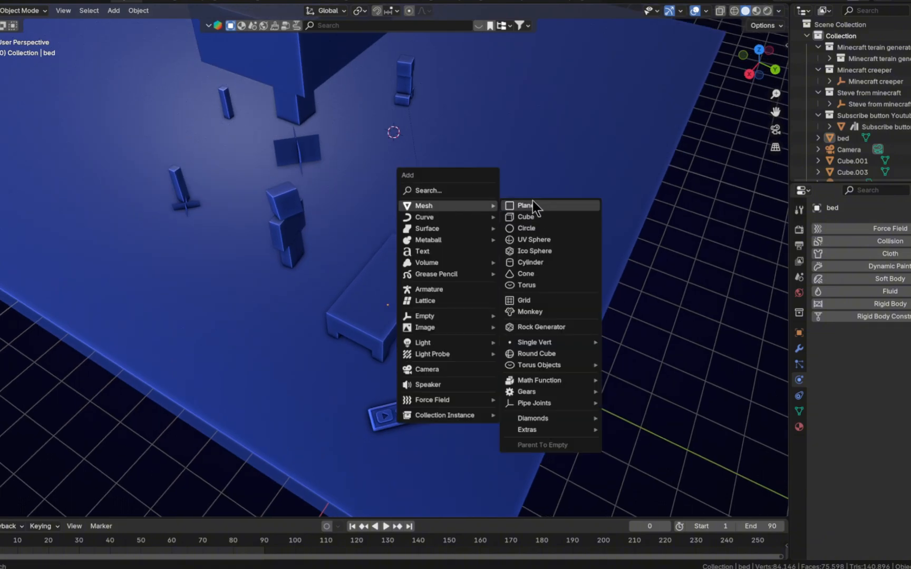
left_click(572, 193)
key("shift+a")
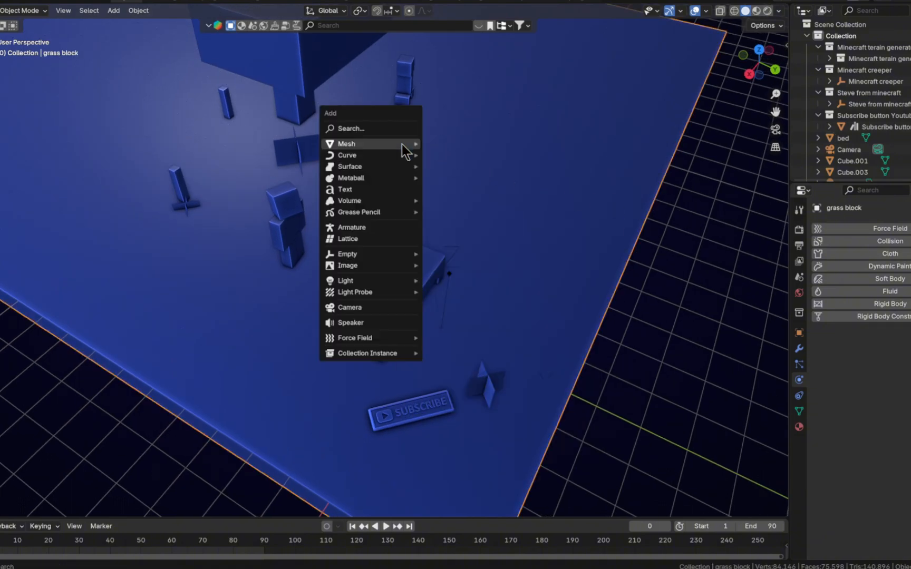
mouse_move(407, 145)
left_click(492, 139)
middle_click_drag(497, 156, 513, 244)
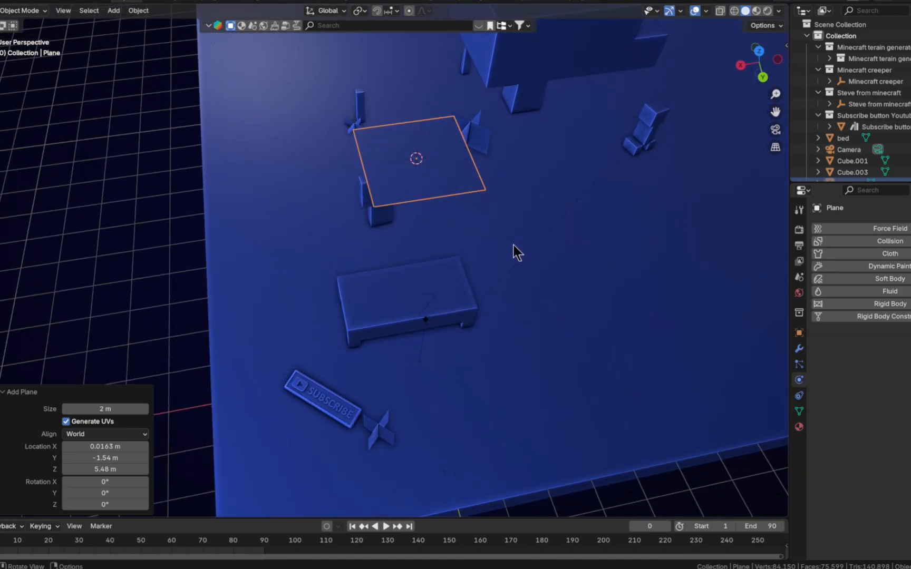
Step: Stretch the new plane along the X axis and scale it by about 1.3 along the Y axis
key("s")
key("x")
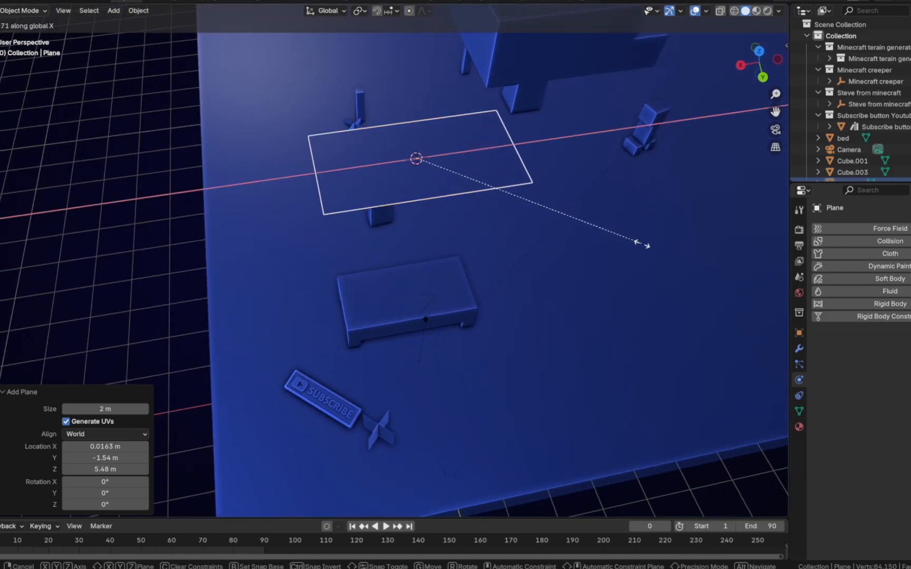
left_click(643, 252)
key("s")
key("y")
left_click(563, 280)
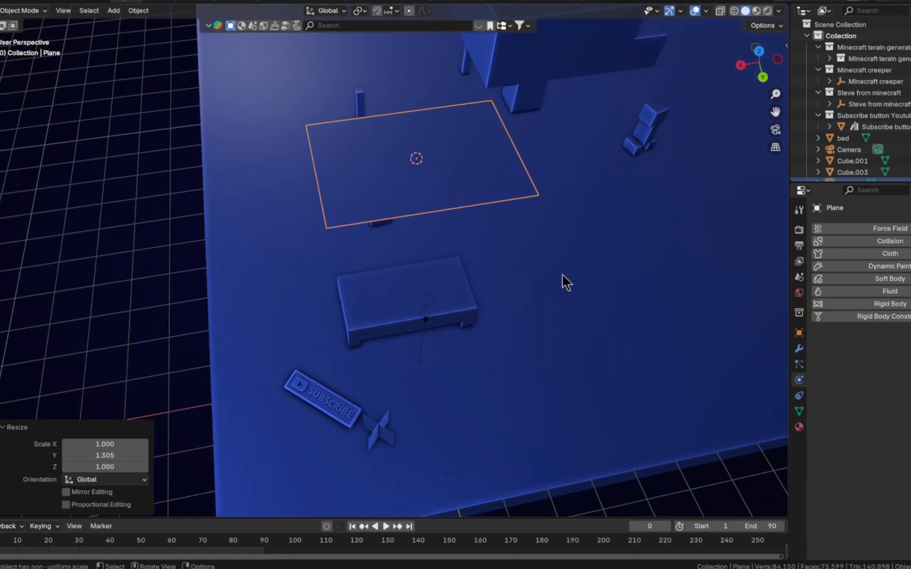
Step: Add Cloth physics to the plane and play the simulation to test how it falls
middle_click_drag(563, 281, 542, 211)
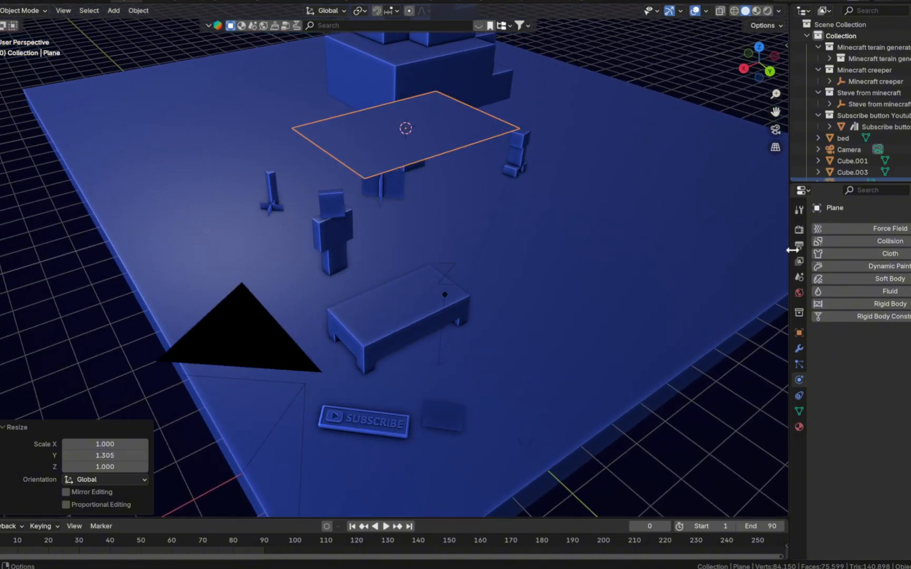
left_click(859, 252)
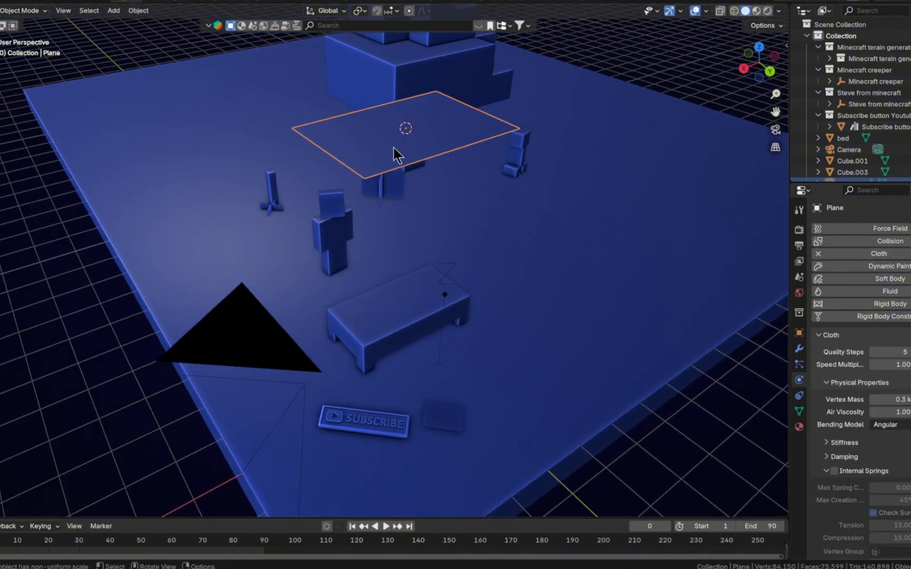
middle_click_drag(657, 316, 669, 235)
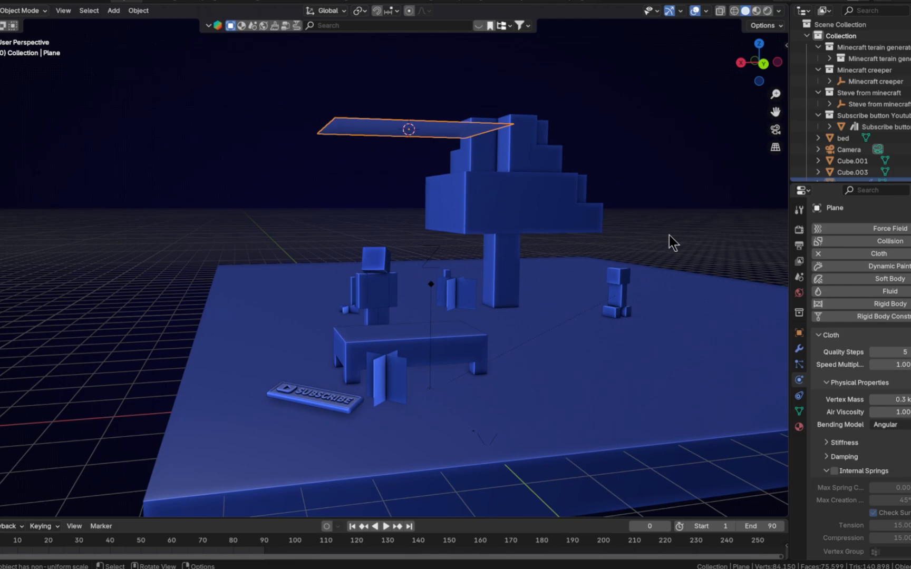
key("space")
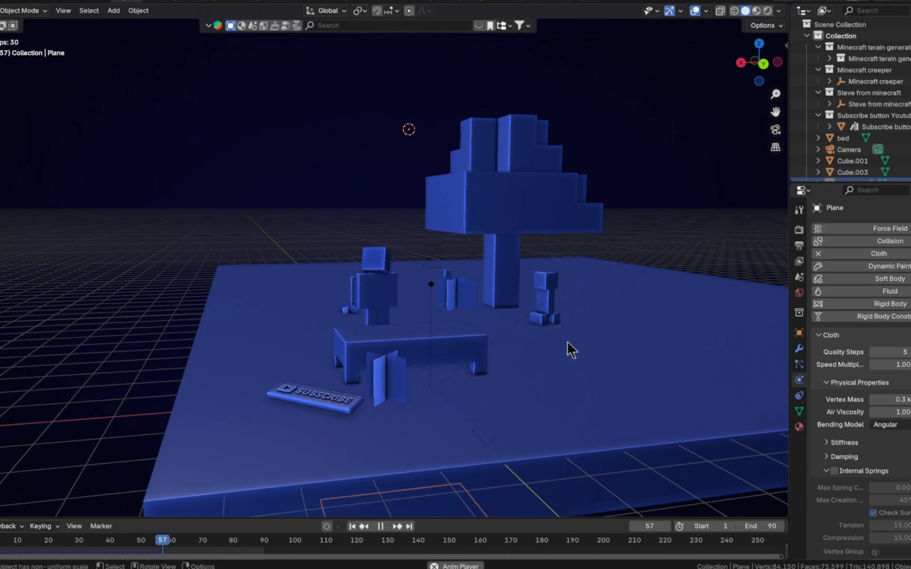
middle_click_drag(568, 342, 606, 404)
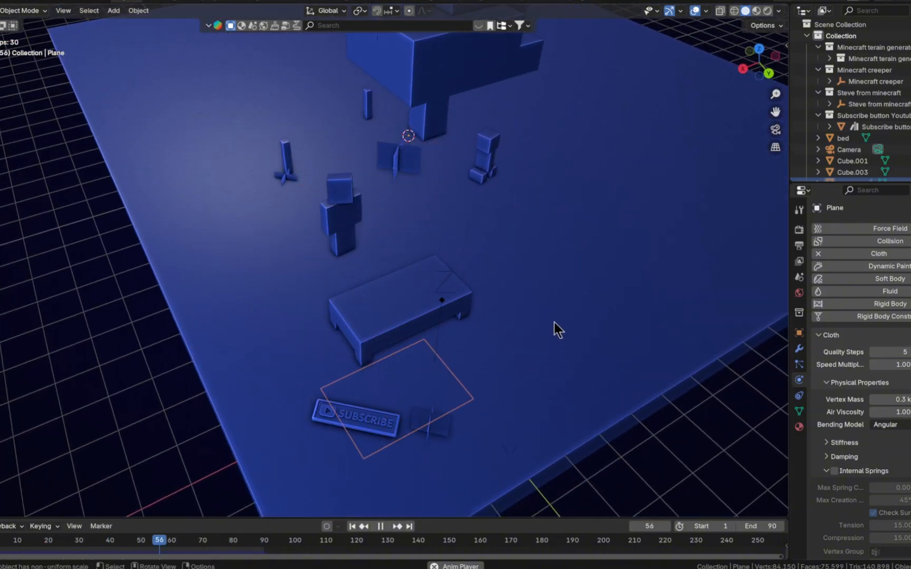
key("Escape")
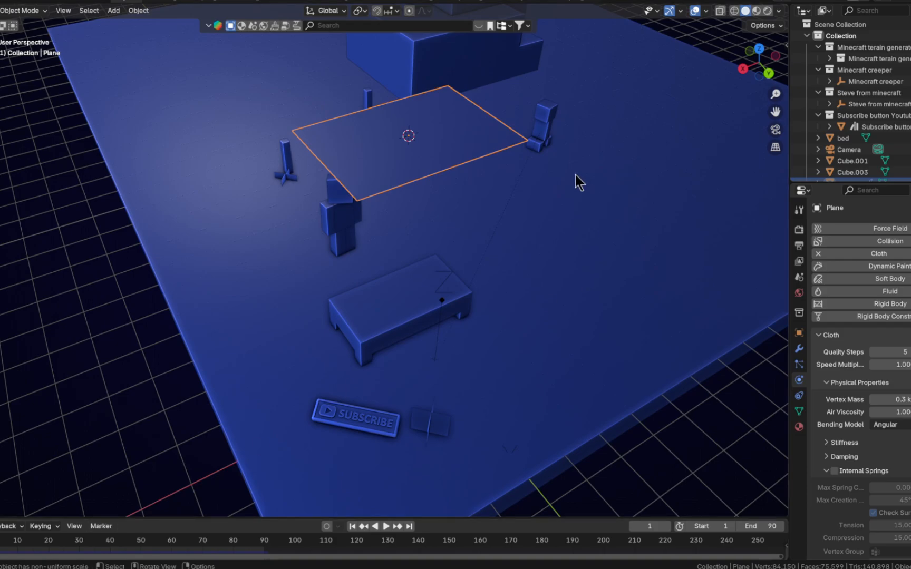
Step: Add Collision physics to the bed
middle_click_drag(573, 179, 508, 274)
left_click(410, 313)
middle_click_drag(410, 313, 472, 277)
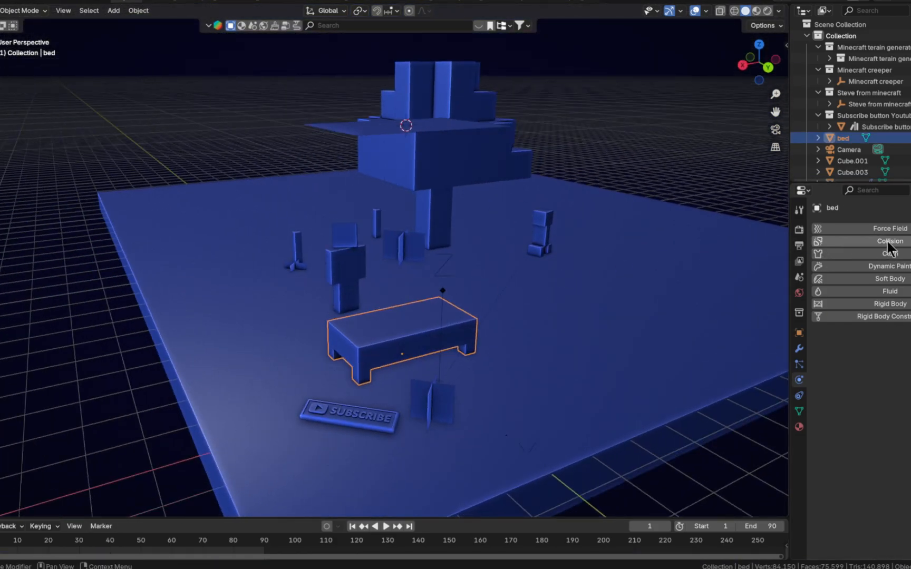
left_click(857, 238)
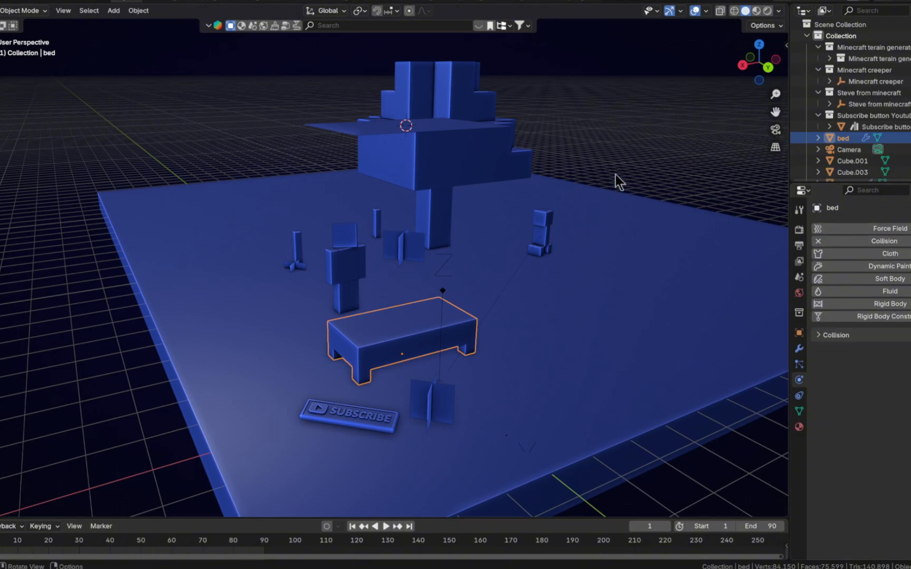
Step: Play the simulation and examine from several angles how the cloth plane meets the bed
middle_click_drag(512, 182, 507, 197)
key("space")
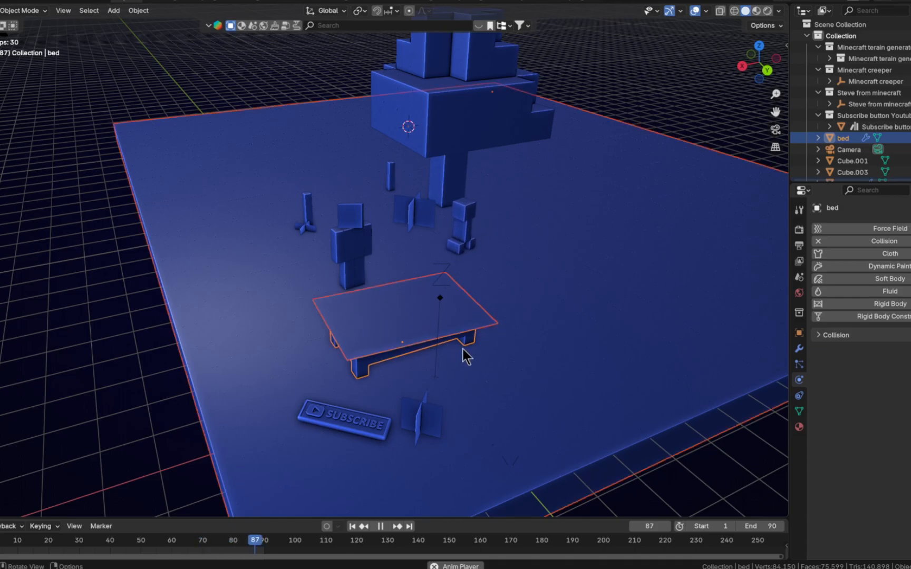
middle_click_drag(465, 354, 403, 322)
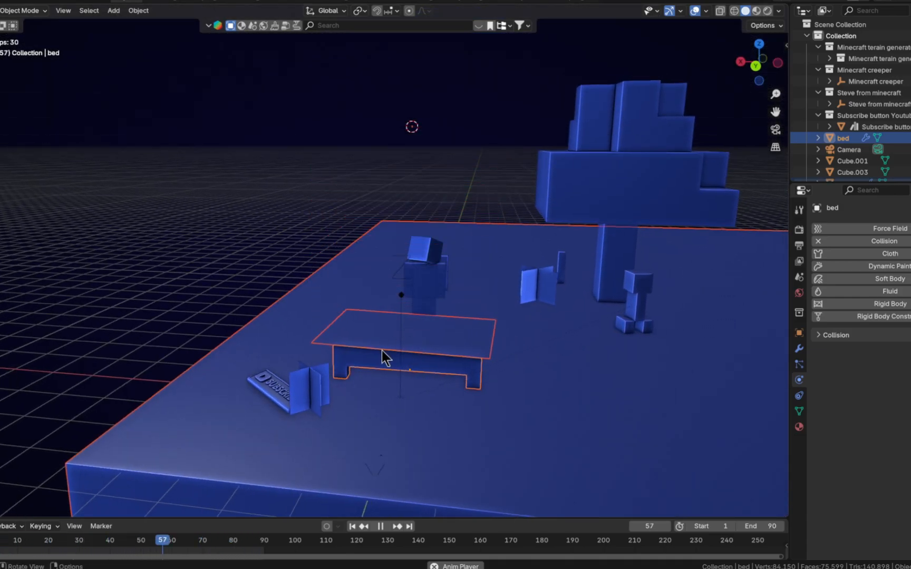
middle_click_drag(384, 355, 489, 355)
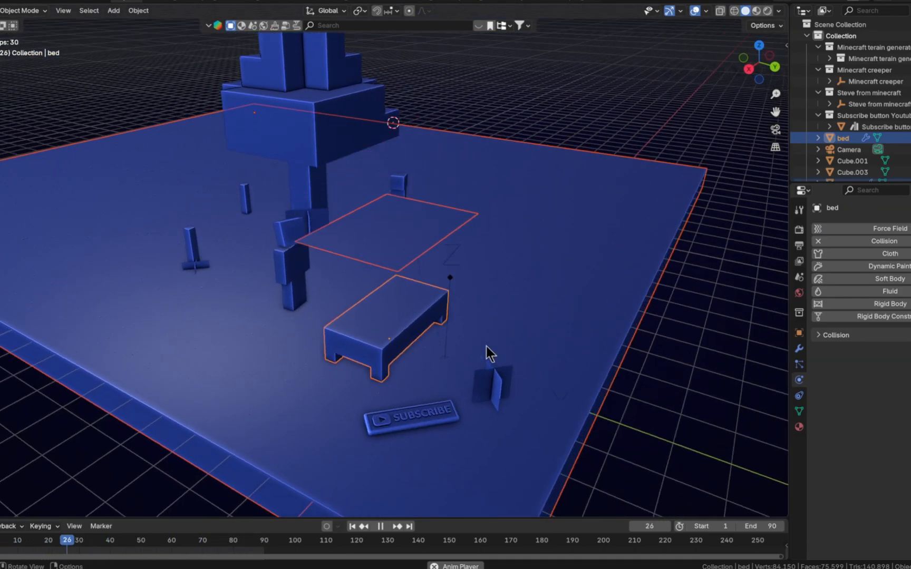
middle_click_drag(396, 306, 517, 315)
Step: Add Collision physics to the grass block, select the cloth plane and stop the playback
left_click(593, 324)
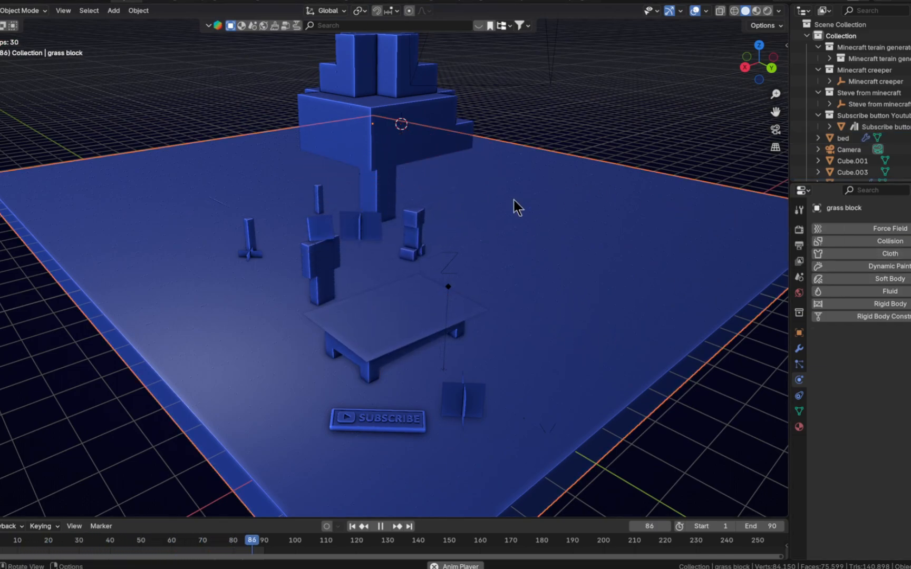
left_click(890, 241)
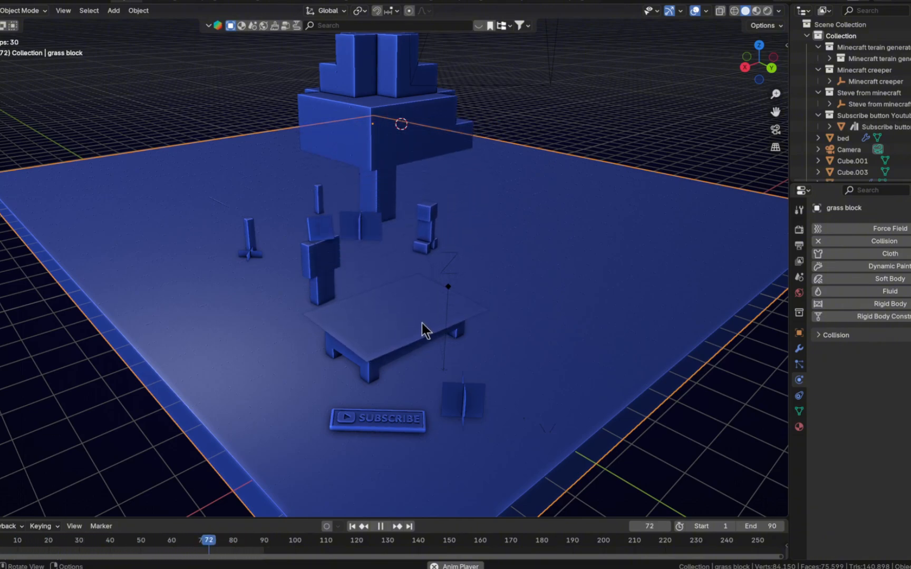
left_click(437, 291)
key("Escape")
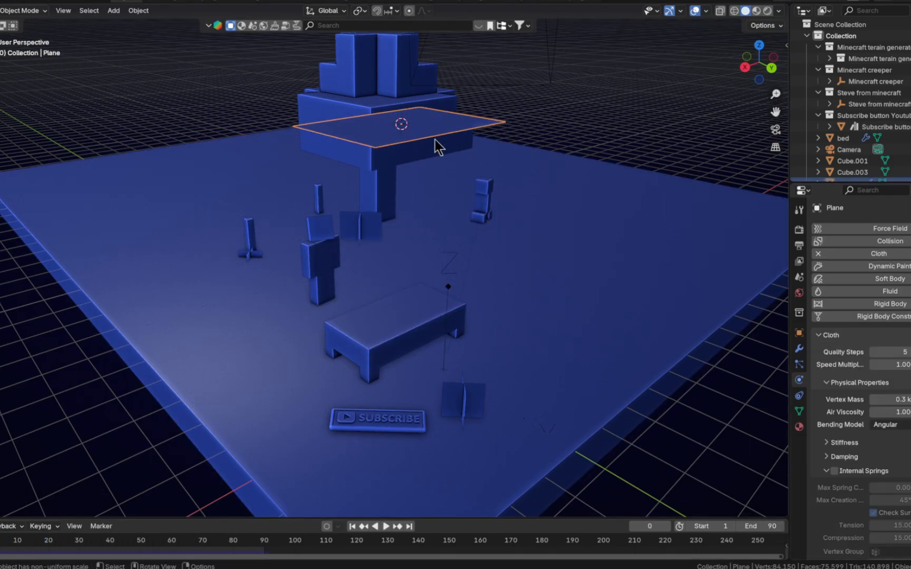
Step: Subdivide the face of the cloth plane in Edit Mode
middle_click_drag(439, 146, 467, 192)
middle_click_drag(546, 216, 497, 173)
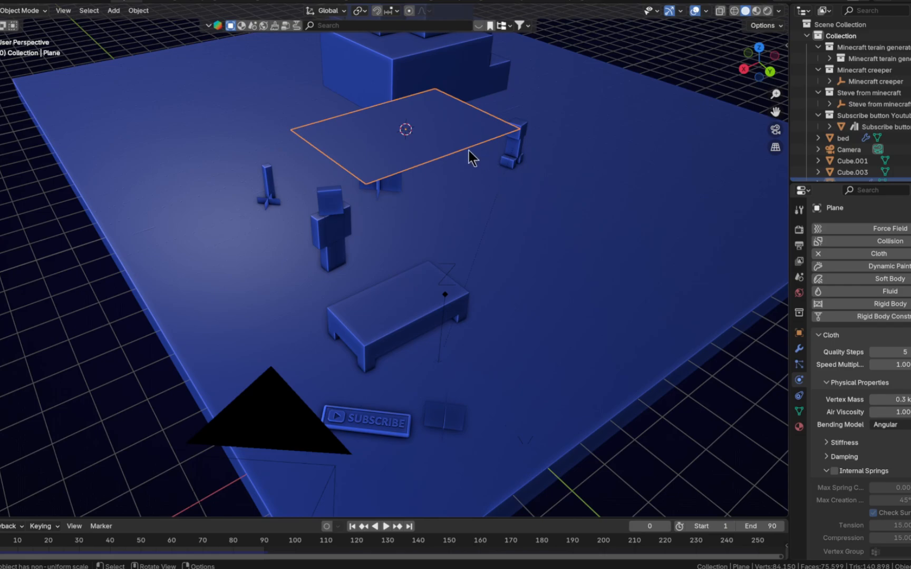
key("Tab")
middle_click_drag(452, 150, 231, 183)
middle_click_drag(412, 218, 444, 186)
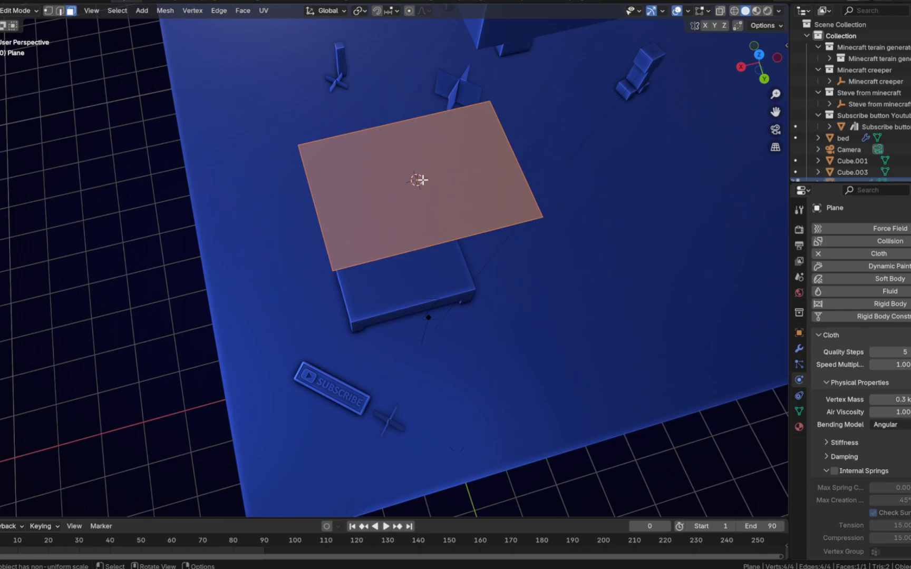
right_click(403, 181)
mouse_move(416, 172)
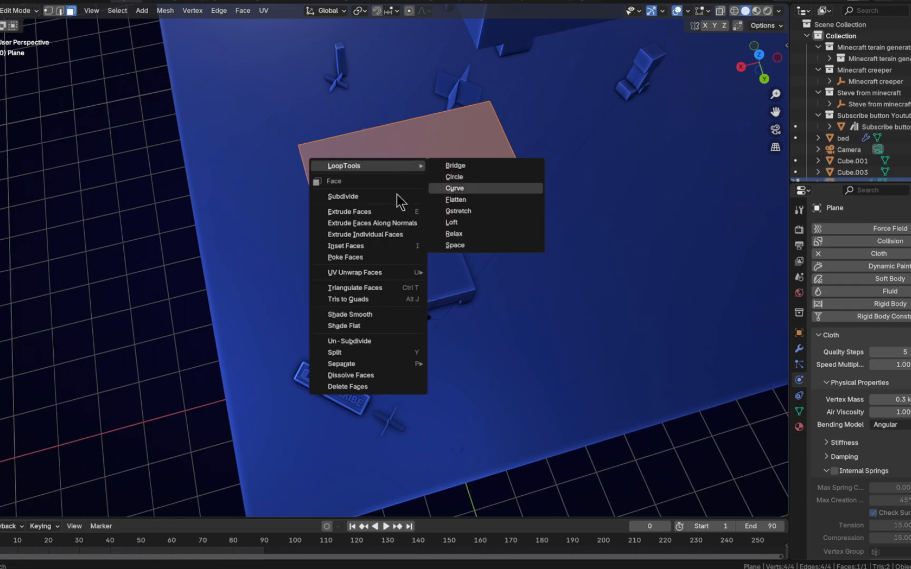
left_click(343, 196)
middle_click_drag(539, 230, 380, 285)
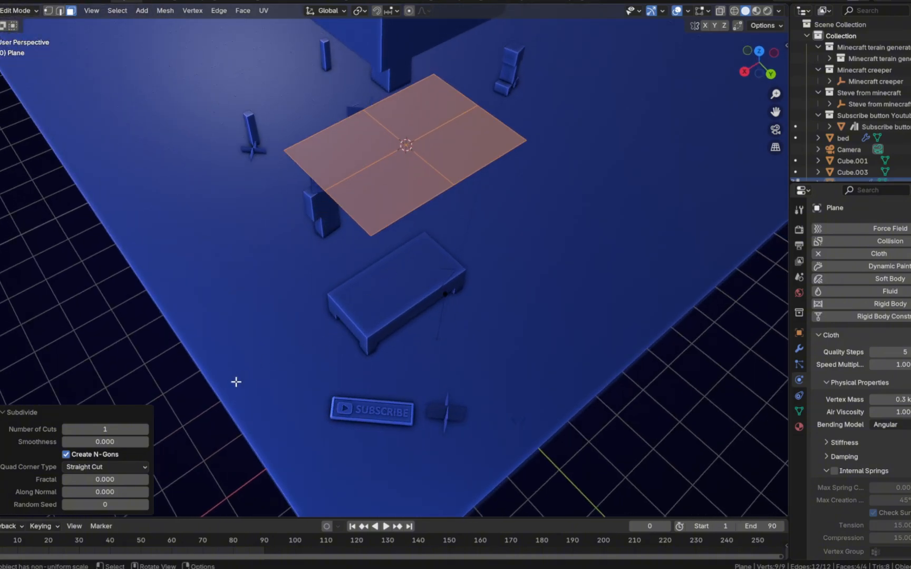
Step: Set the subdivision's number of cuts to 15 and return to Object Mode
left_click(109, 427)
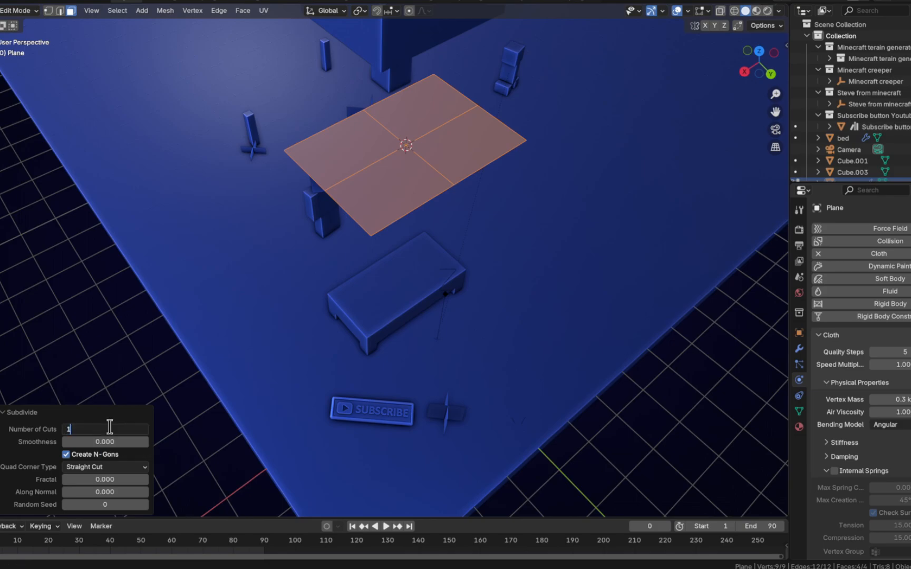
key("Return")
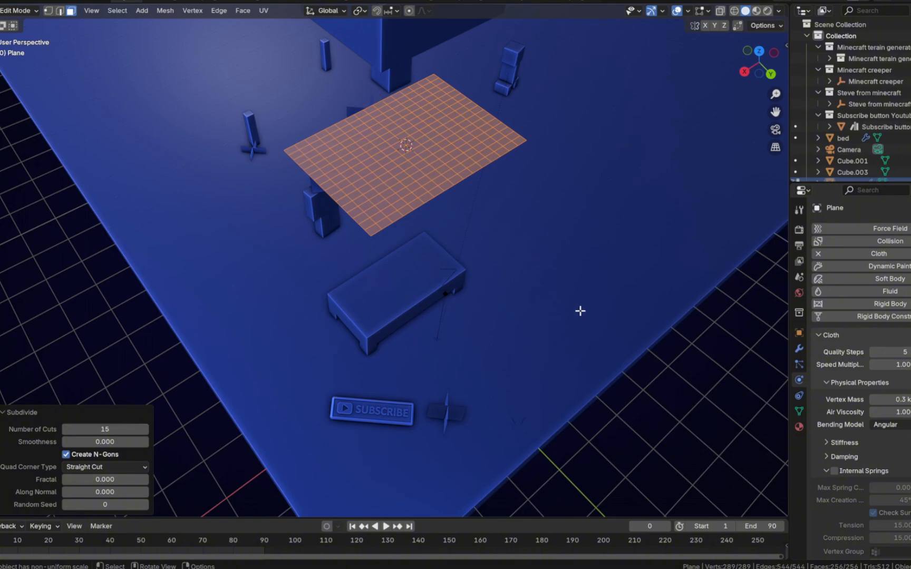
middle_click_drag(580, 311, 525, 297)
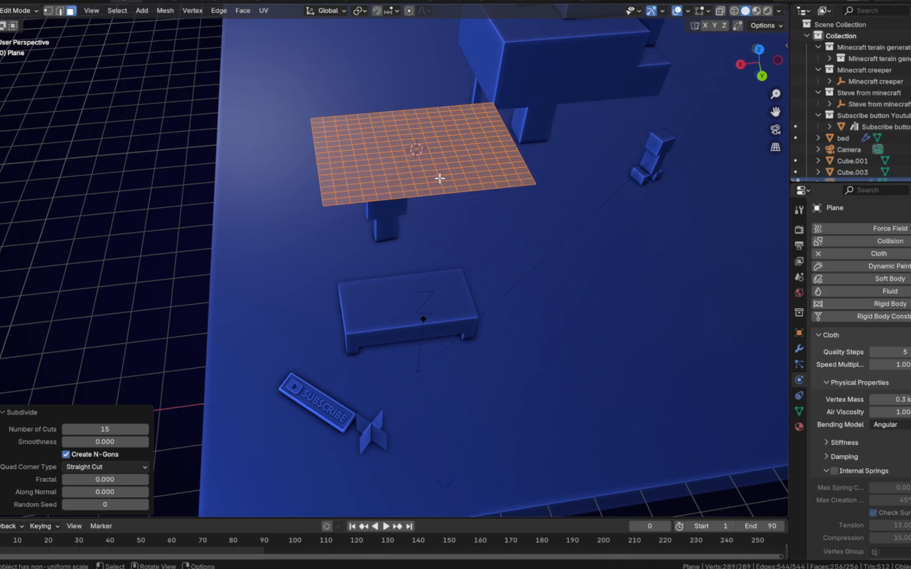
middle_click_drag(484, 194, 547, 243)
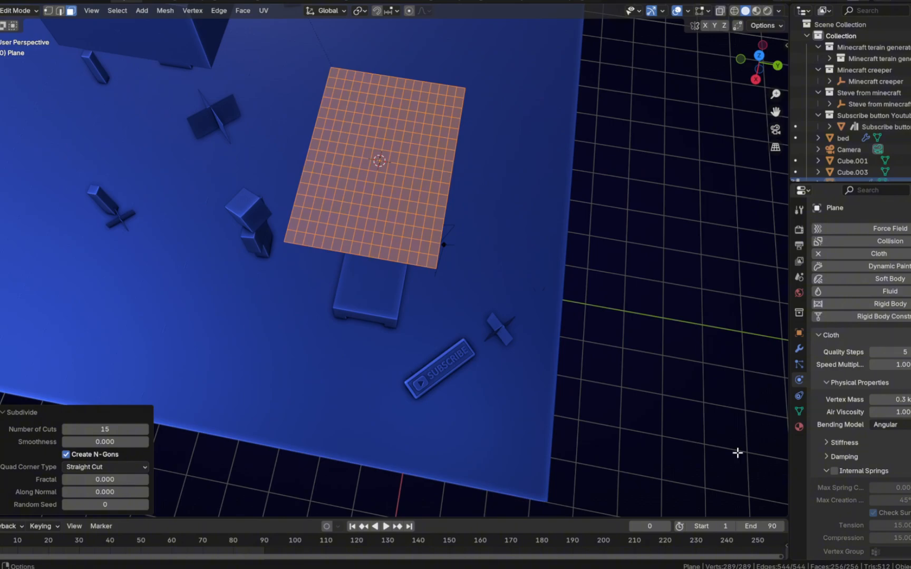
middle_click_drag(488, 201, 539, 241)
key("Tab")
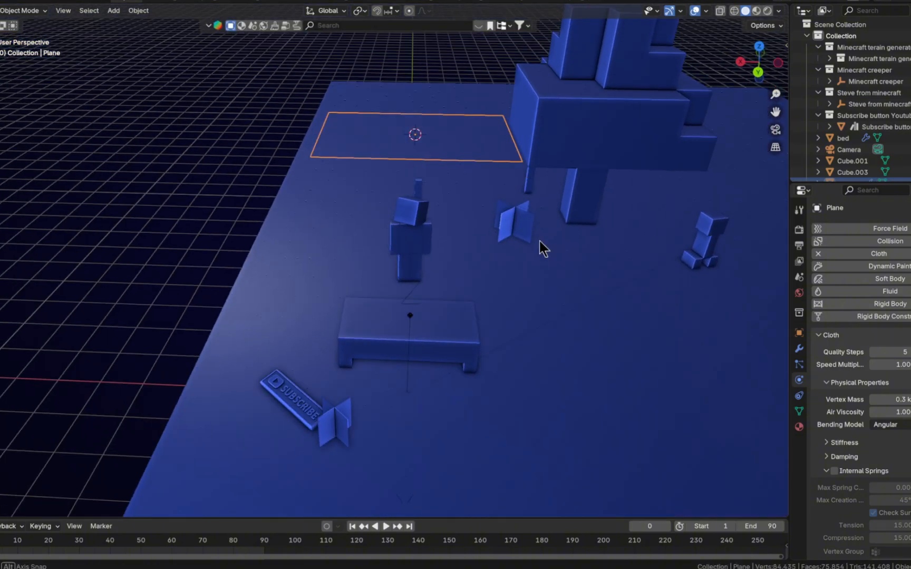
Step: Replay the simulation and inspect up close how the subdivided cloth drapes over the bed
key("space")
middle_click_drag(525, 288, 598, 324)
scroll(506, 328, "up", 3)
middle_click_drag(506, 328, 551, 309)
scroll(520, 326, "down", 3)
scroll(524, 305, "up", 1)
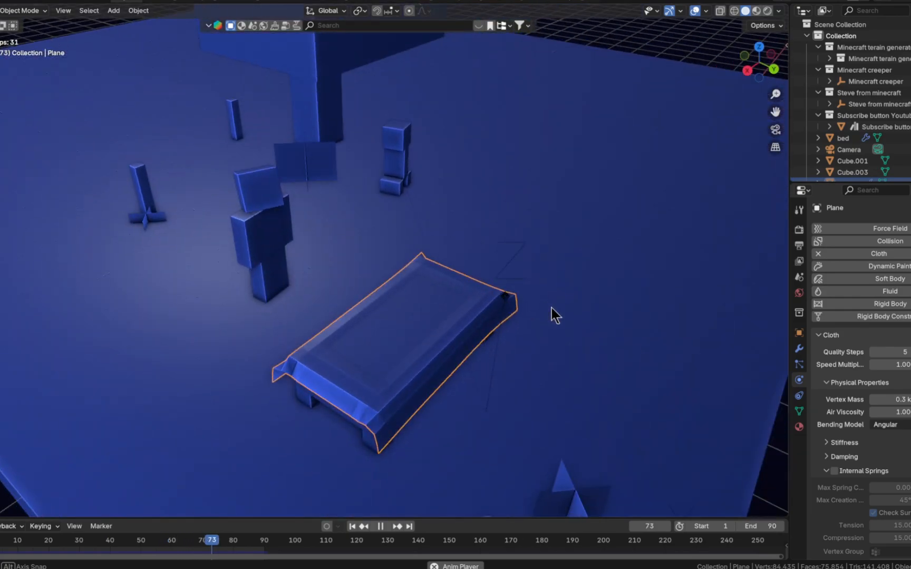
Step: Stop the playback and rewind the timeline to frame 0
key("space")
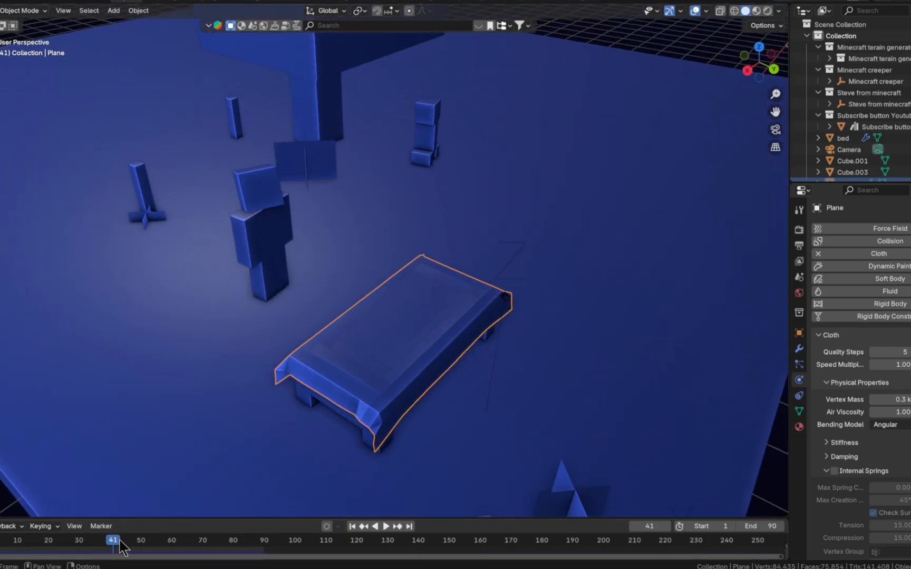
left_click_drag(118, 540, 0, 530)
scroll(516, 152, "down", 4)
Step: Subdivide all faces of the cloth plane again with 3 cuts in Edit Mode and return to Object Mode
key("Tab")
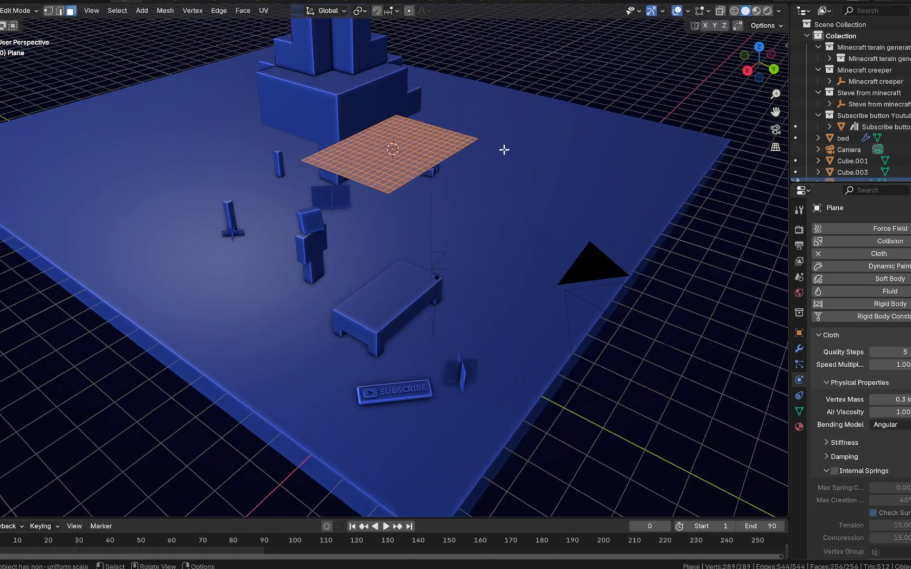
middle_click_drag(504, 149, 453, 209)
scroll(423, 219, "up", 2)
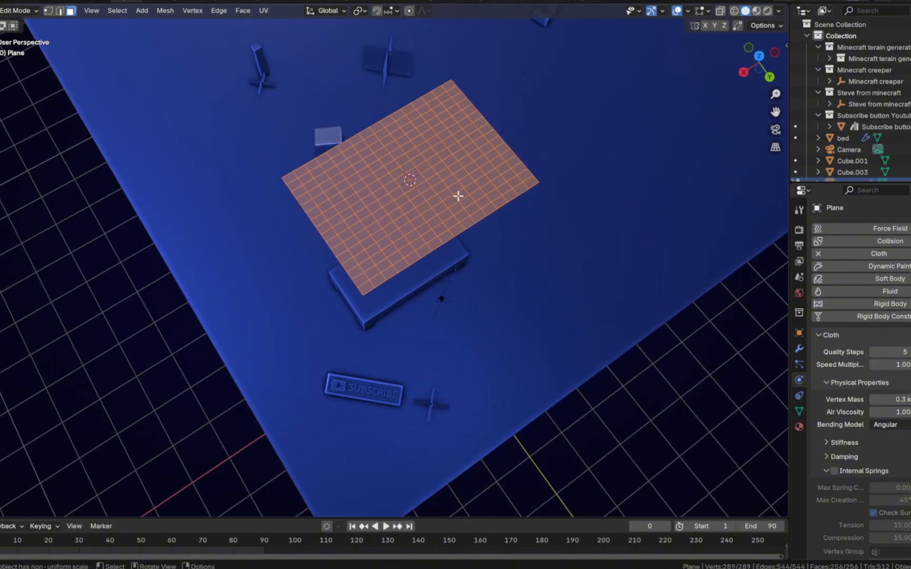
right_click(439, 183)
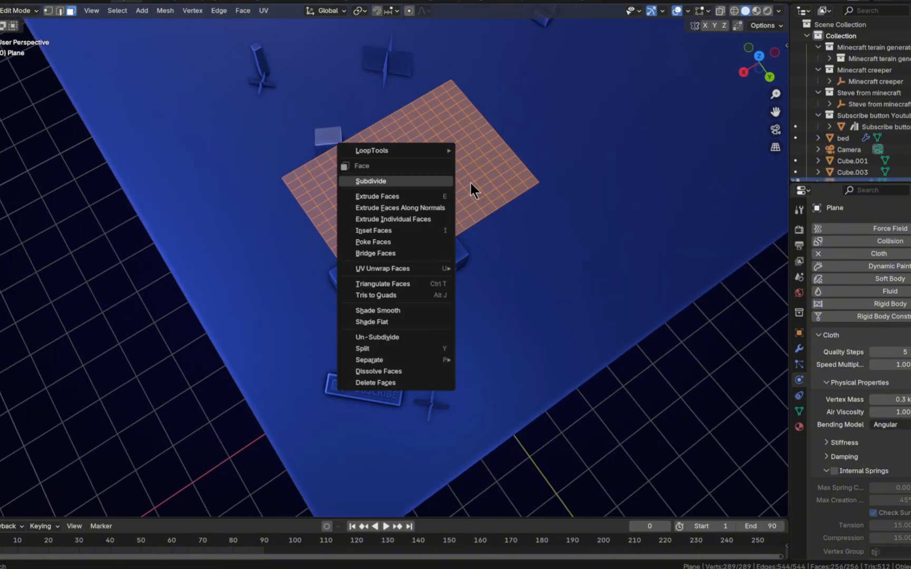
left_click(434, 182)
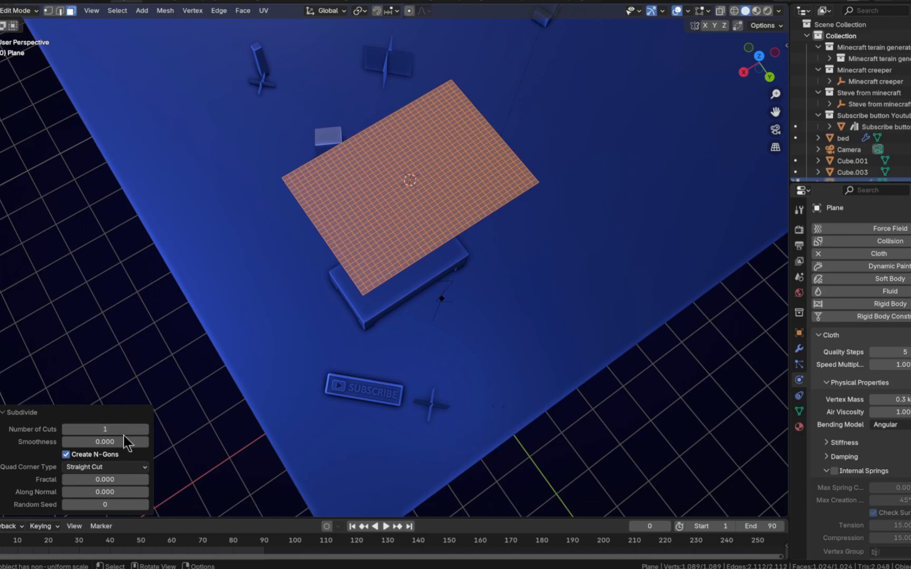
left_click(145, 430)
left_click(145, 430)
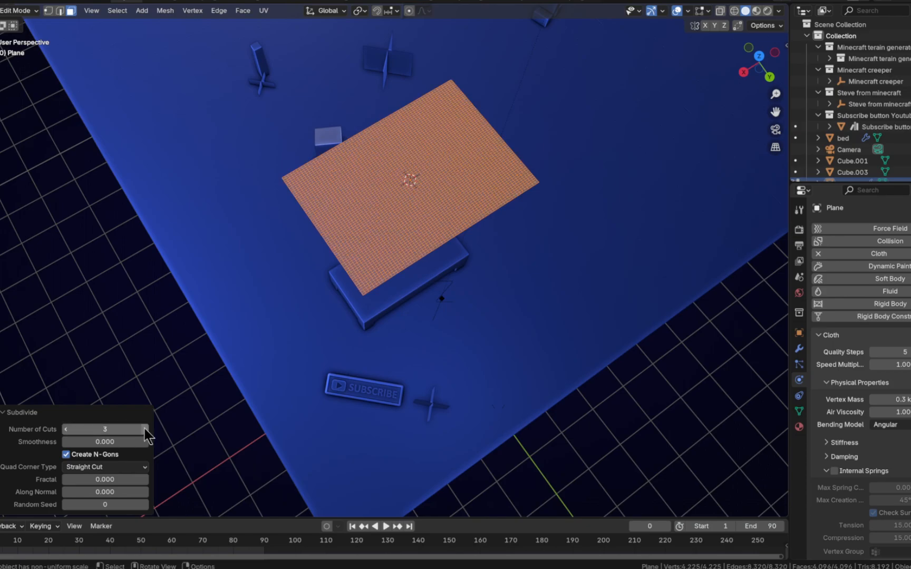
key("Tab")
middle_click_drag(505, 335, 532, 295)
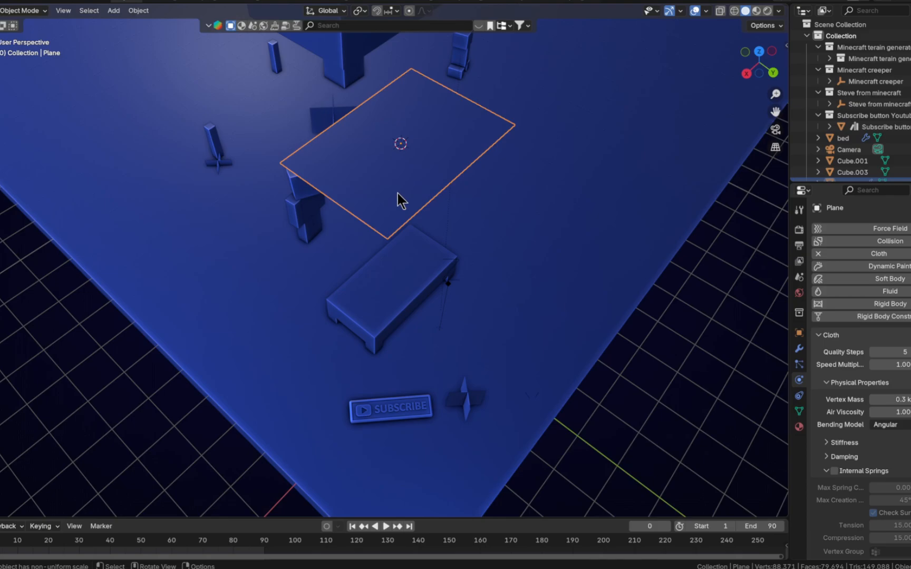
middle_click_drag(417, 196, 403, 163)
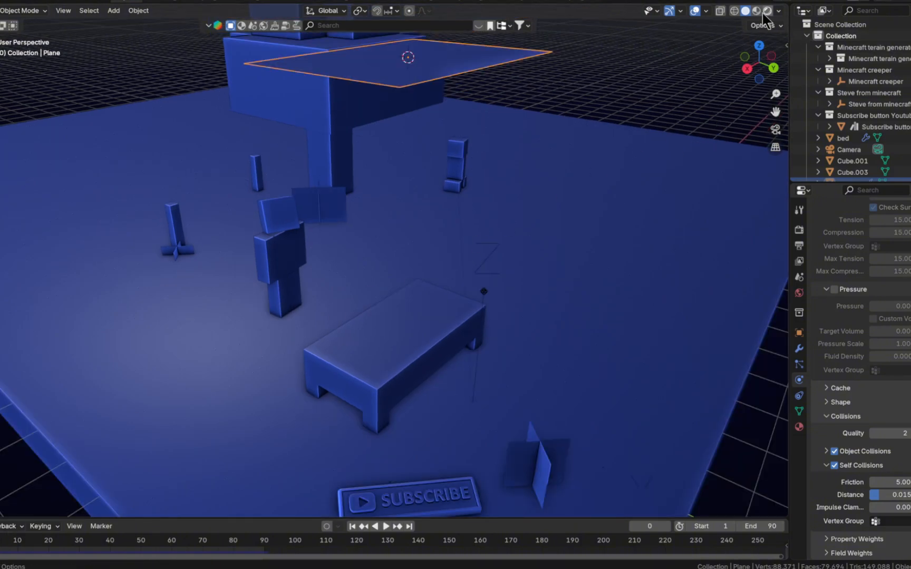
Step: Switch the viewport to Rendered shading and show the scene's render settings
left_click(769, 12)
scroll(531, 254, "down", 3)
middle_click_drag(531, 254, 568, 252)
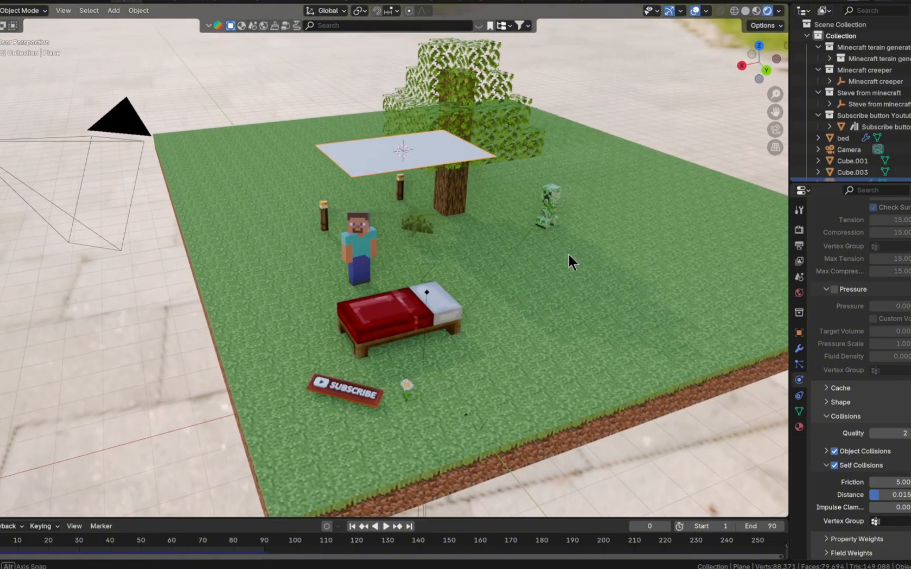
left_click(799, 246)
left_click(799, 230)
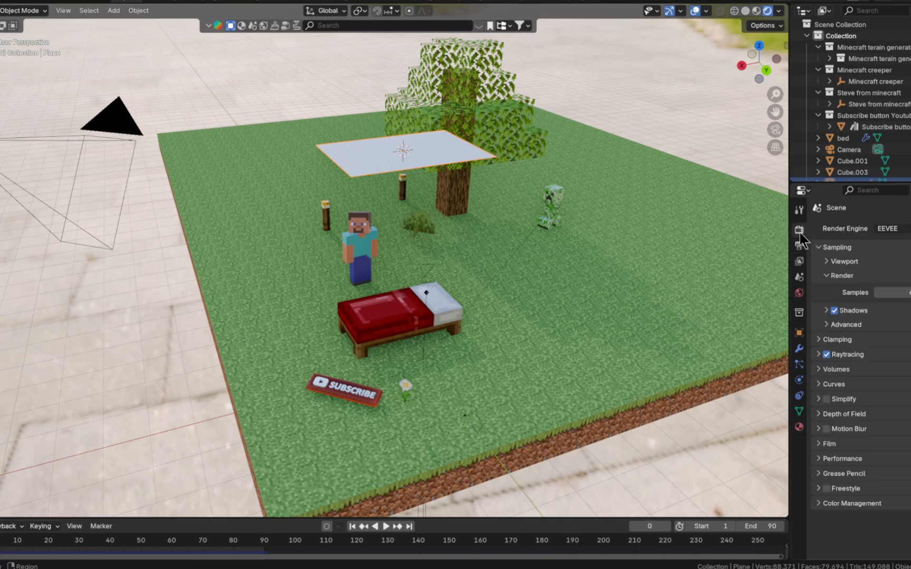
middle_click_drag(553, 219, 511, 242)
scroll(510, 242, "up", 2)
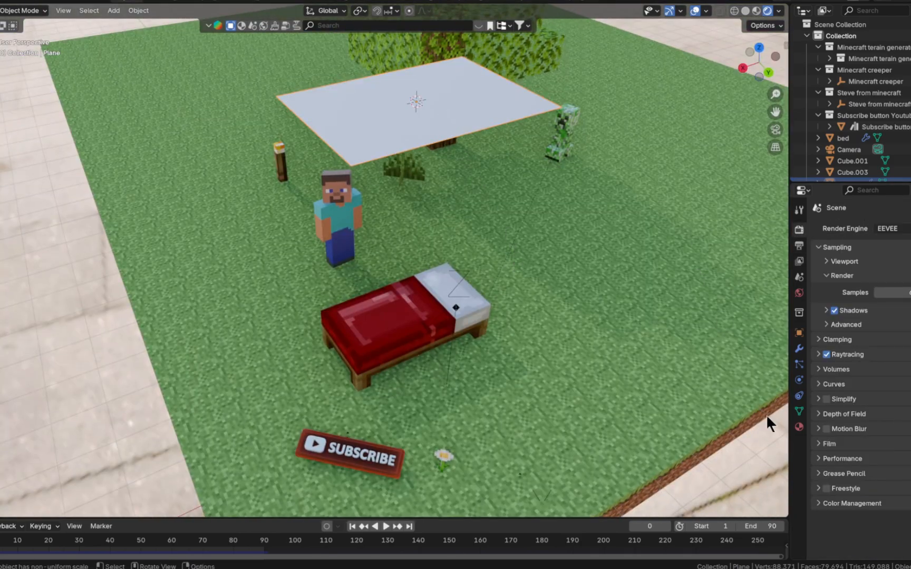
Step: Assign the existing t-shirt material to the cloth plane
left_click(799, 427)
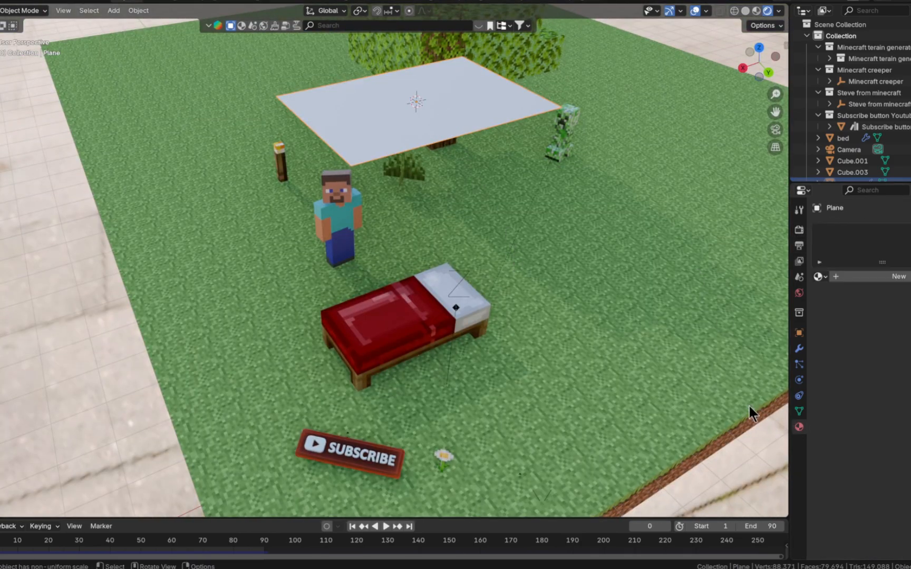
left_click(820, 276)
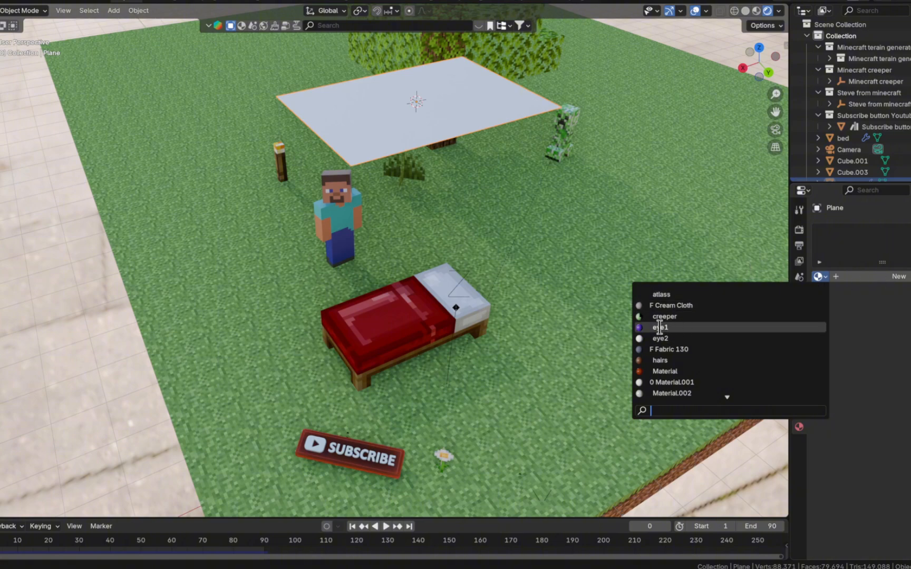
scroll(727, 397, "down", 9)
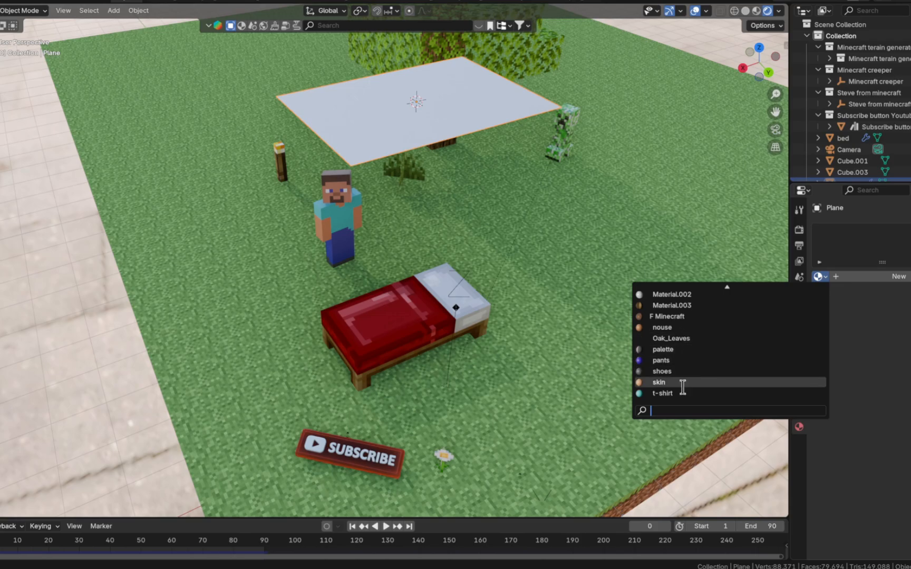
left_click(675, 393)
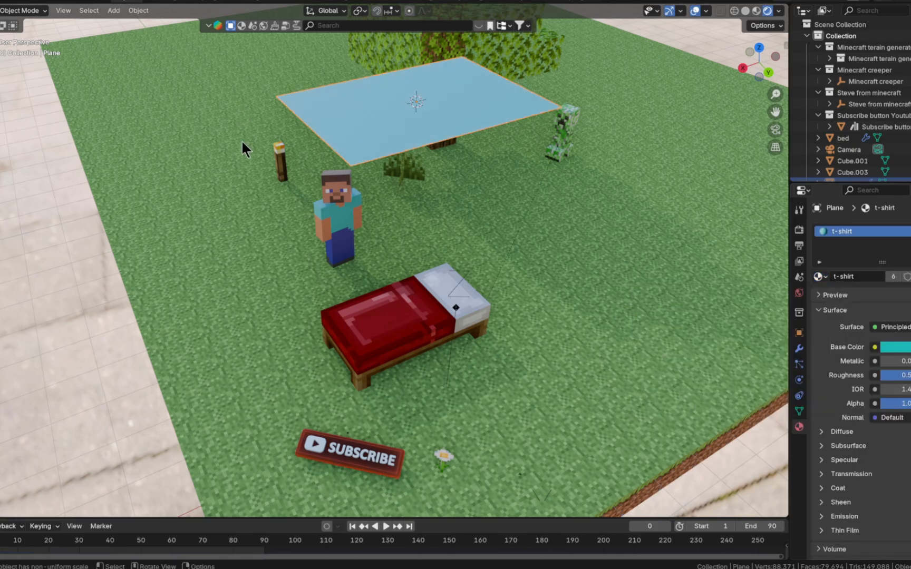
Step: Play the cloth simulation and inspect the falling blanket through the camera and from other angles
middle_click_drag(241, 140, 495, 156)
key("space")
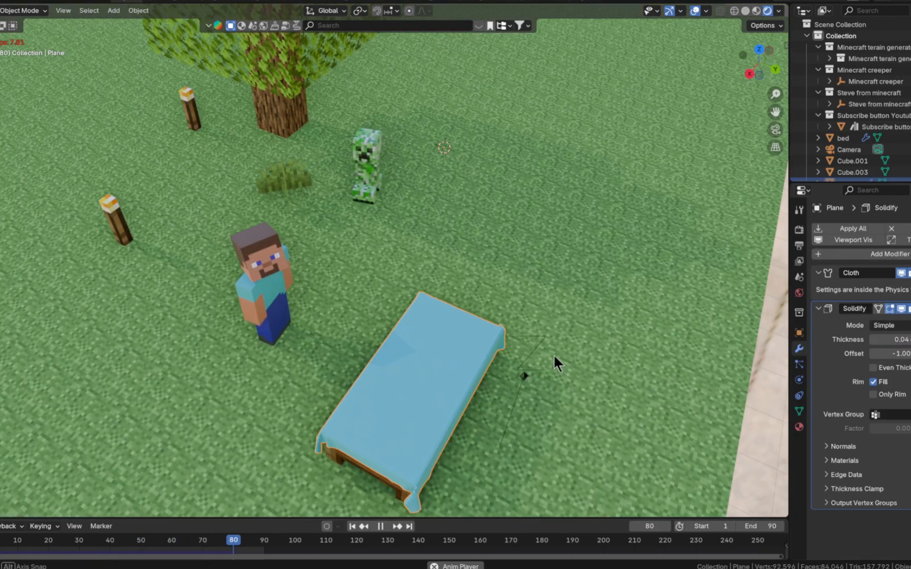
key("KP_0")
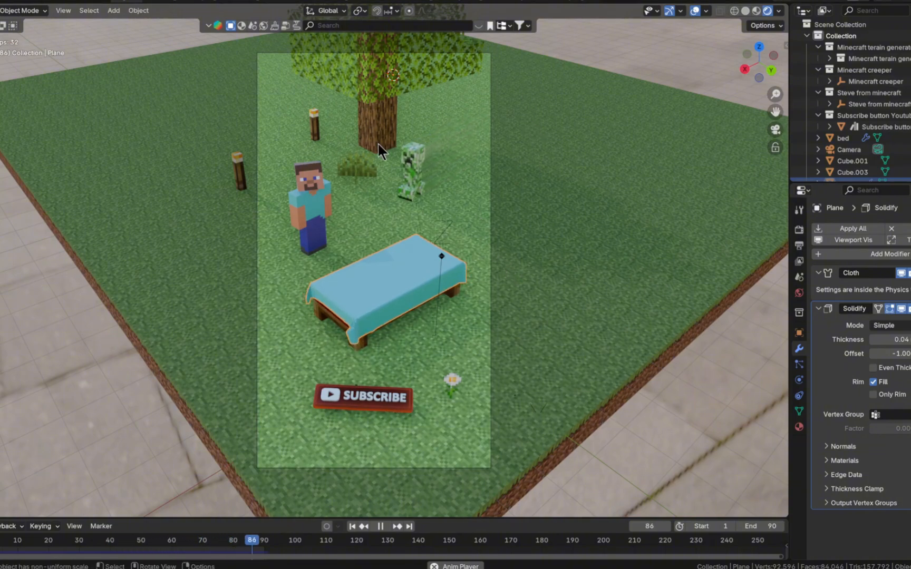
middle_click_drag(612, 209, 514, 228)
key("KP_0")
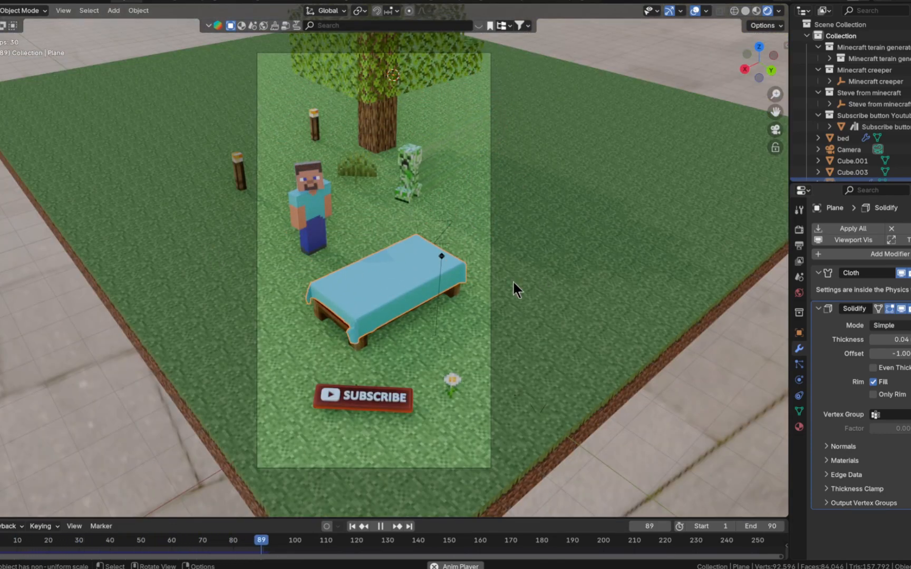
middle_click_drag(508, 276, 652, 280)
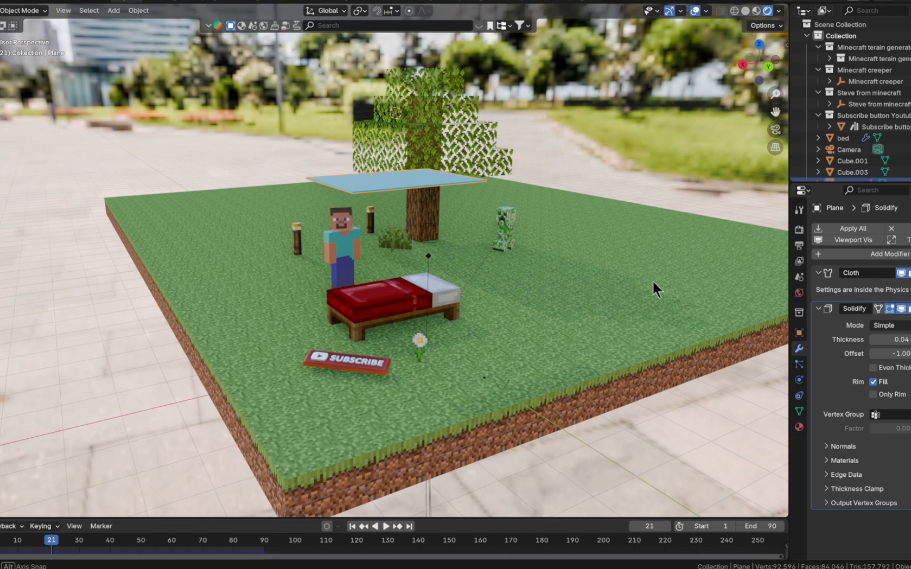
middle_click_drag(652, 280, 649, 282)
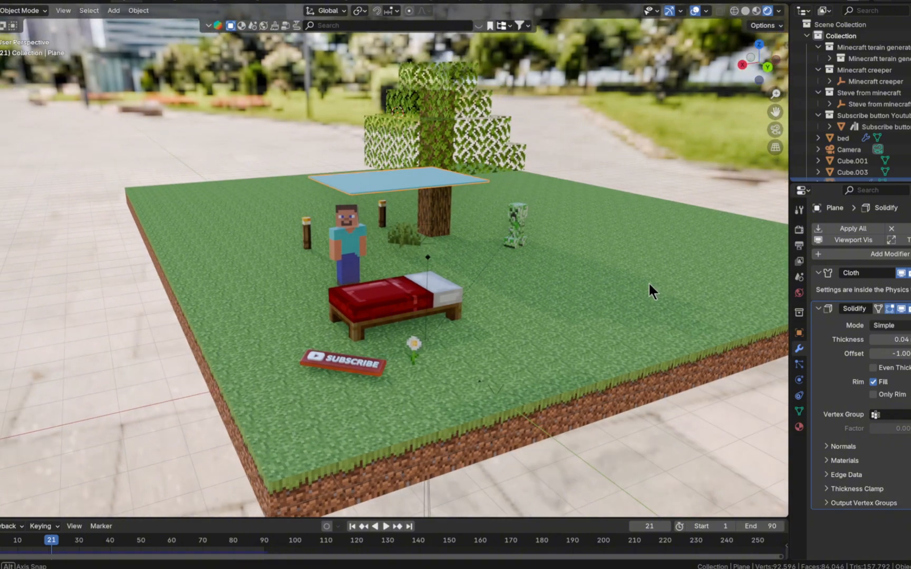